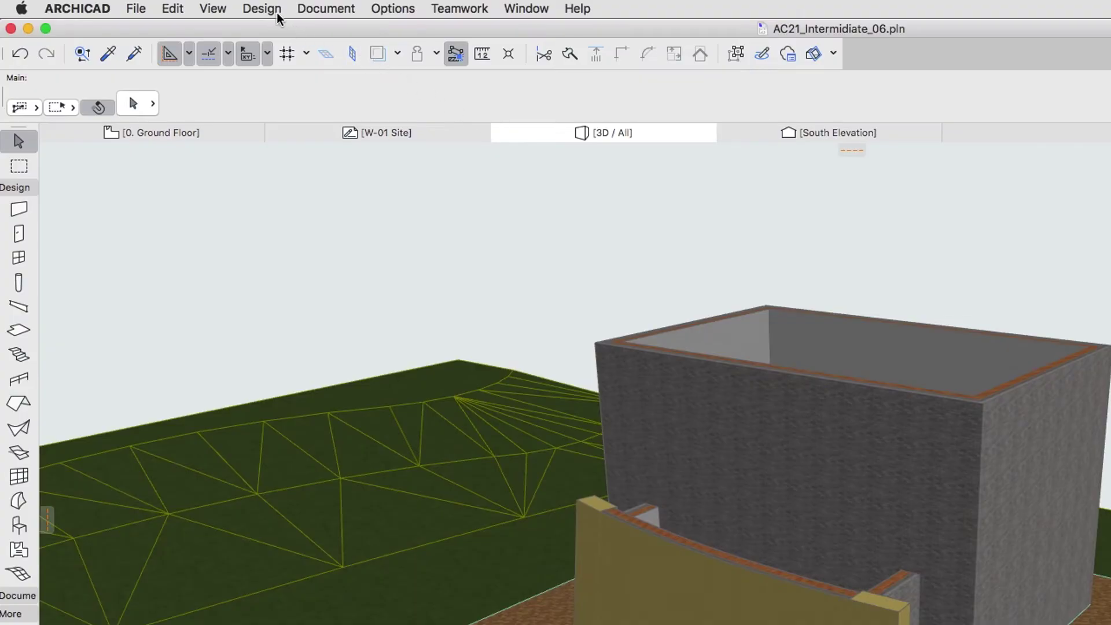
# - In the story settings, name story 2 "Roof" and story 1 "Gallery"
pyautogui.click(276, 15)
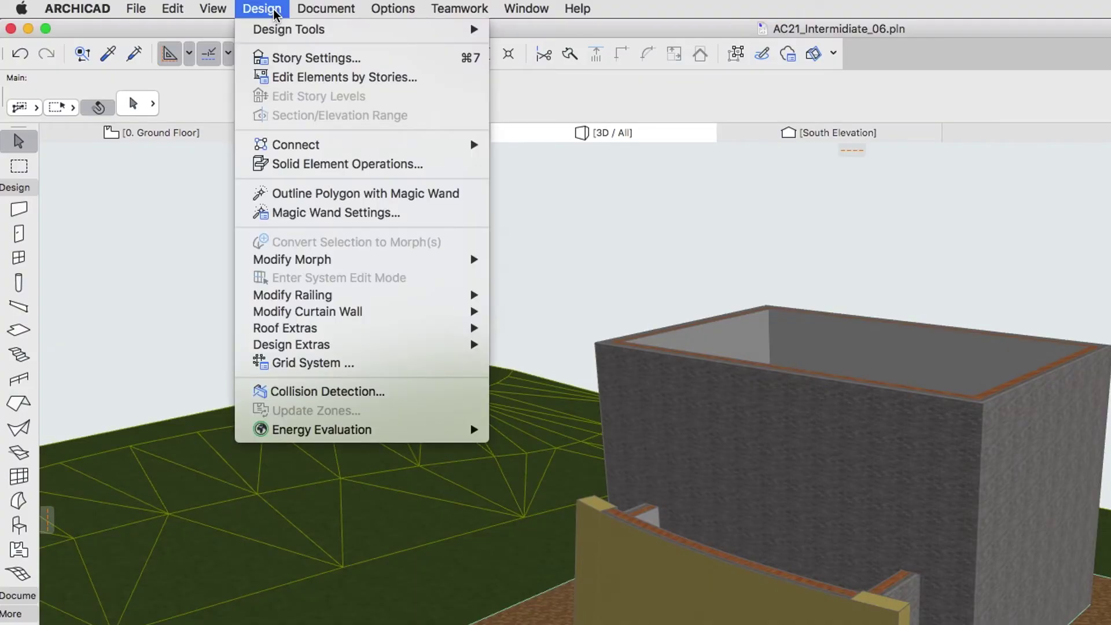
pyautogui.click(377, 59)
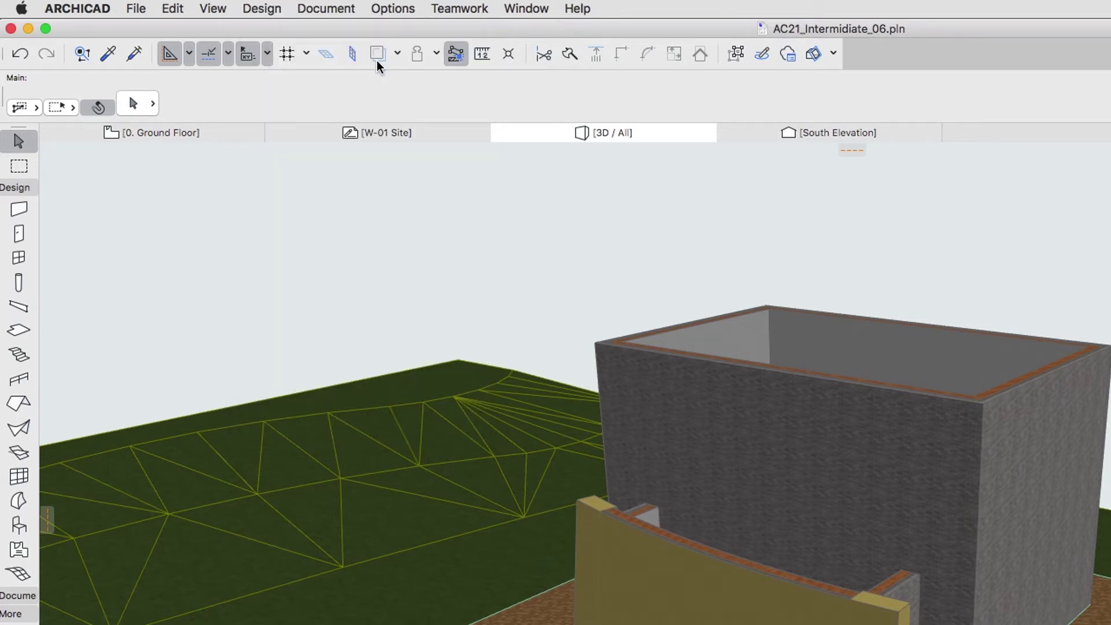
pyautogui.rightClick(229, 134)
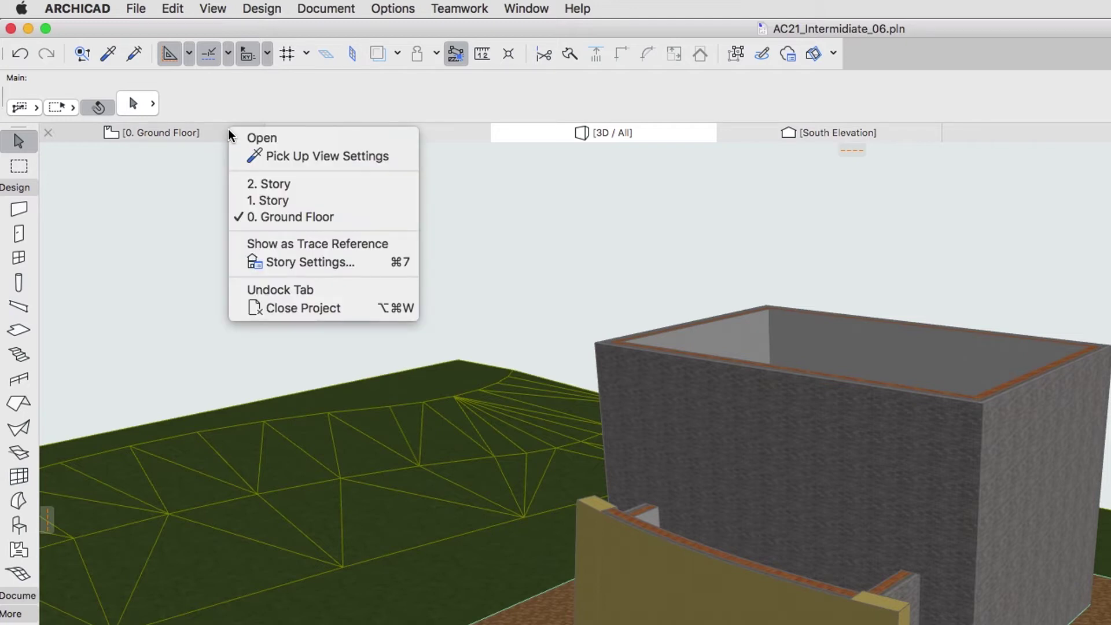
pyautogui.click(367, 263)
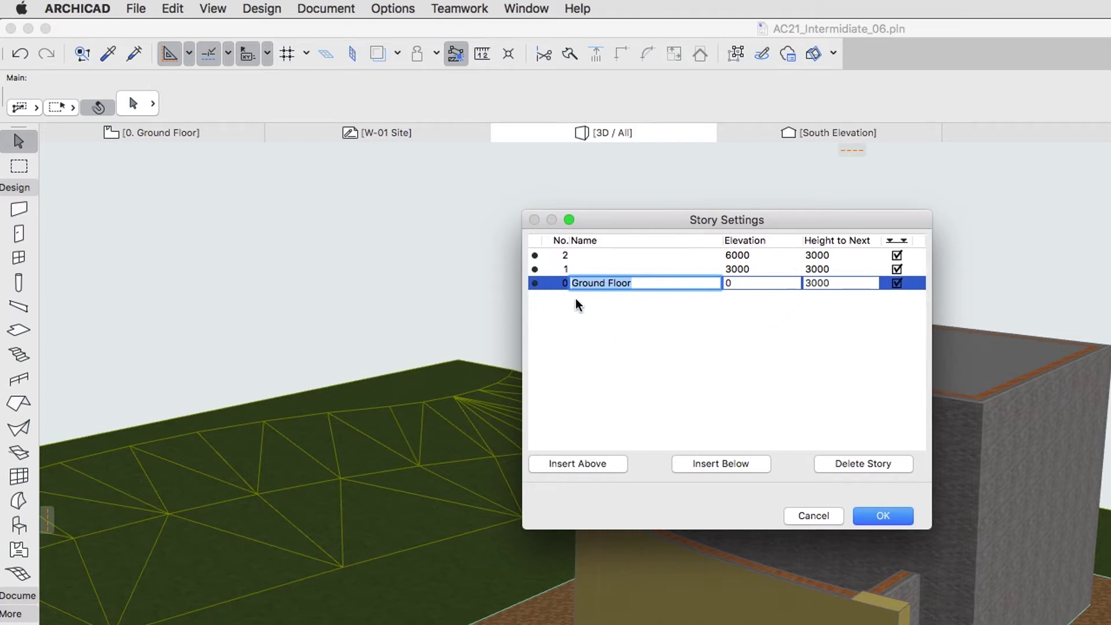
pyautogui.click(612, 256)
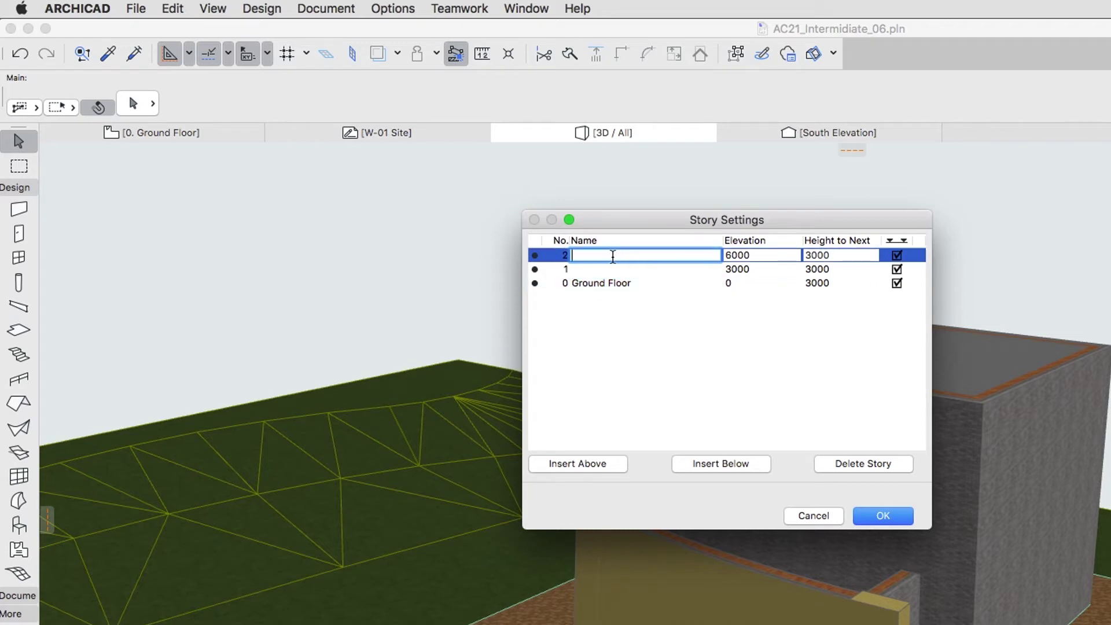
pyautogui.write('Roof')
pyautogui.click(615, 268)
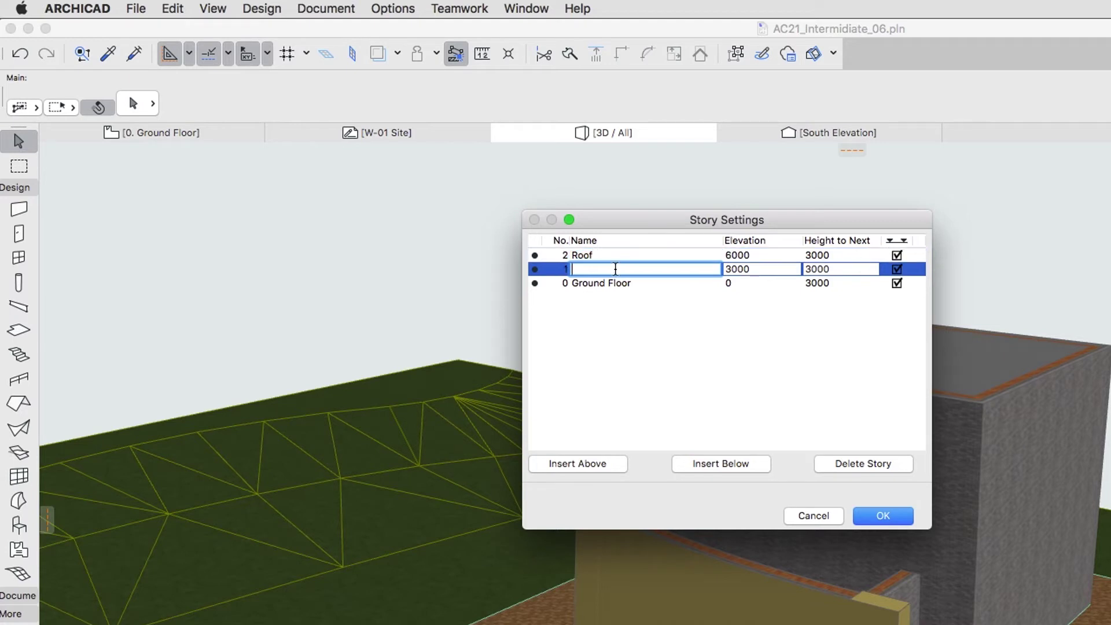
pyautogui.write('Gallery')
# - Set the Gallery story's height to the next story to 3200
pyautogui.click(723, 268)
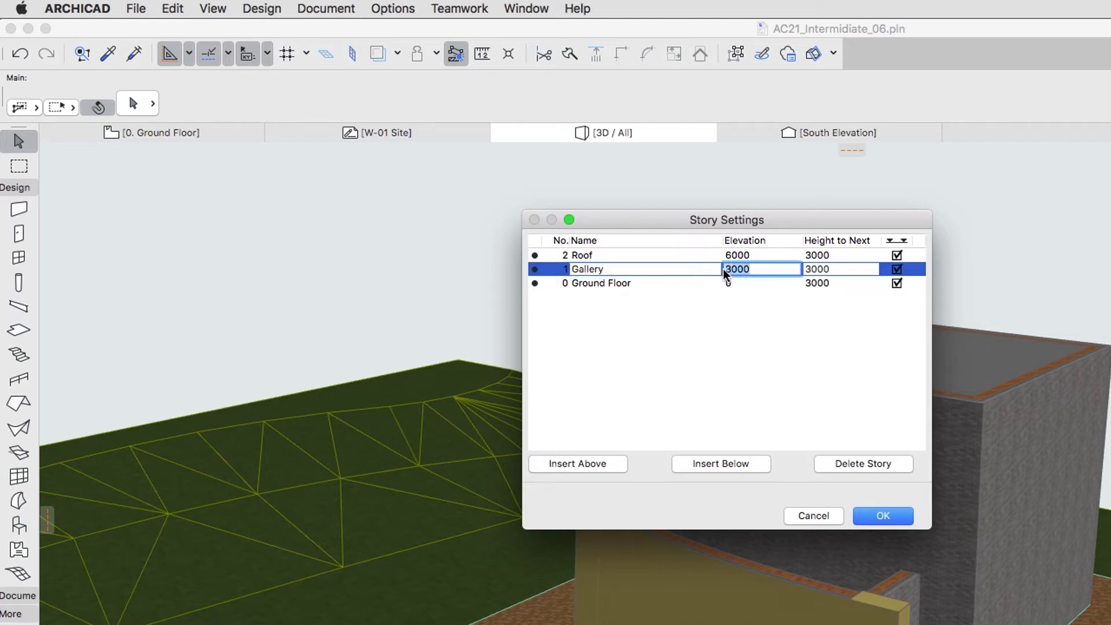
pyautogui.click(807, 269)
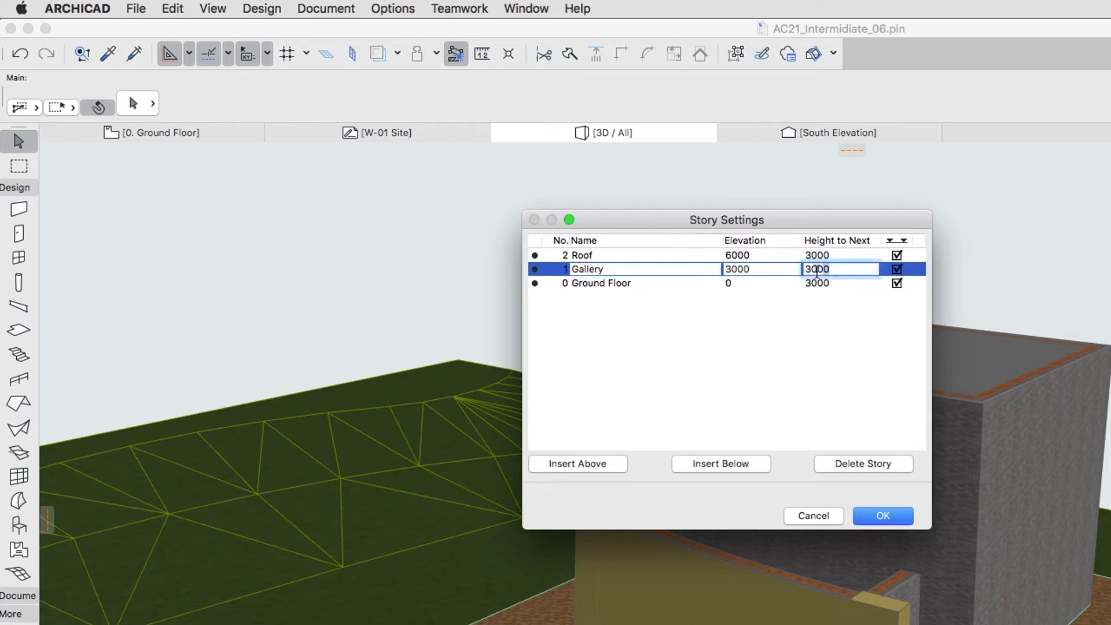
pyautogui.write('3200')
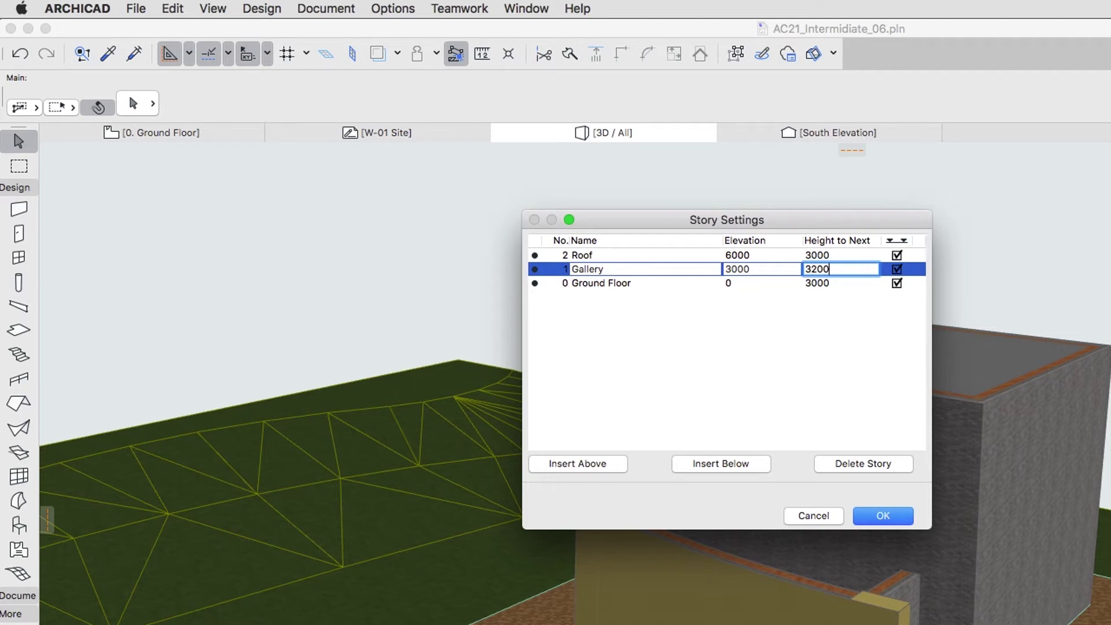
pyautogui.press('Return')
# - Insert a story named "Foundation" below the Ground Floor at elevation -1500 and apply the story settings
pyautogui.click(718, 281)
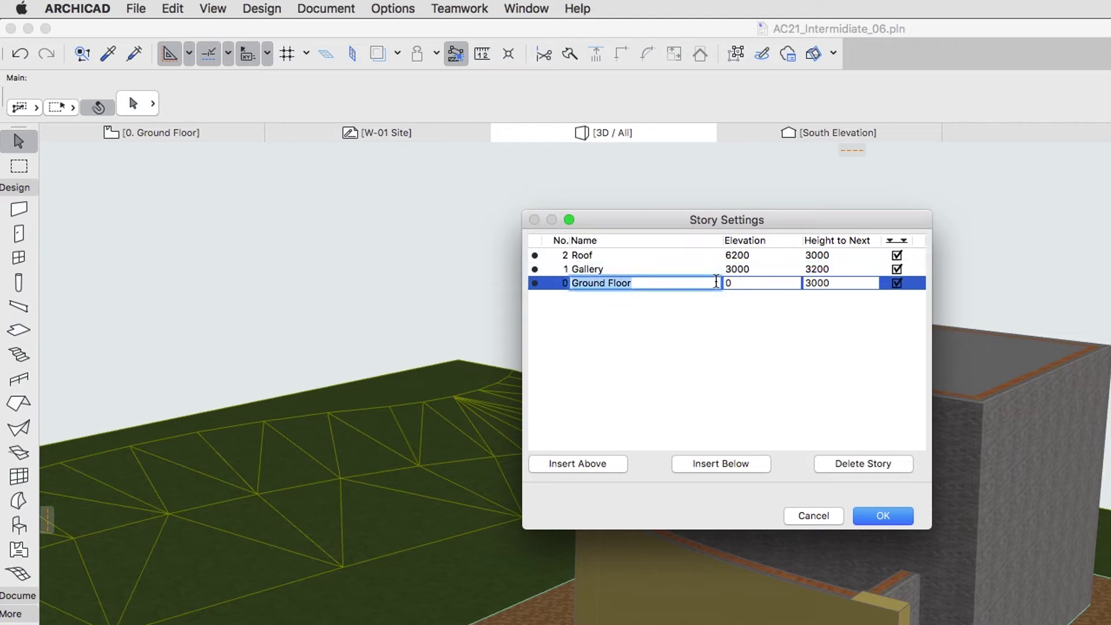
pyautogui.click(751, 462)
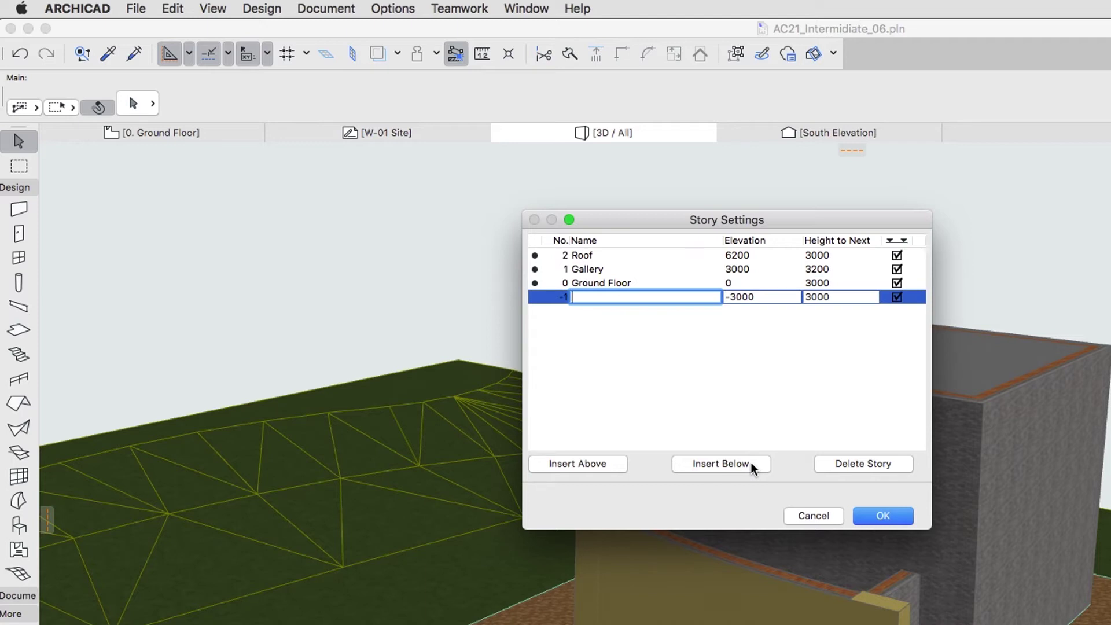
pyautogui.write('Foundation')
pyautogui.click(733, 298)
pyautogui.write('1500')
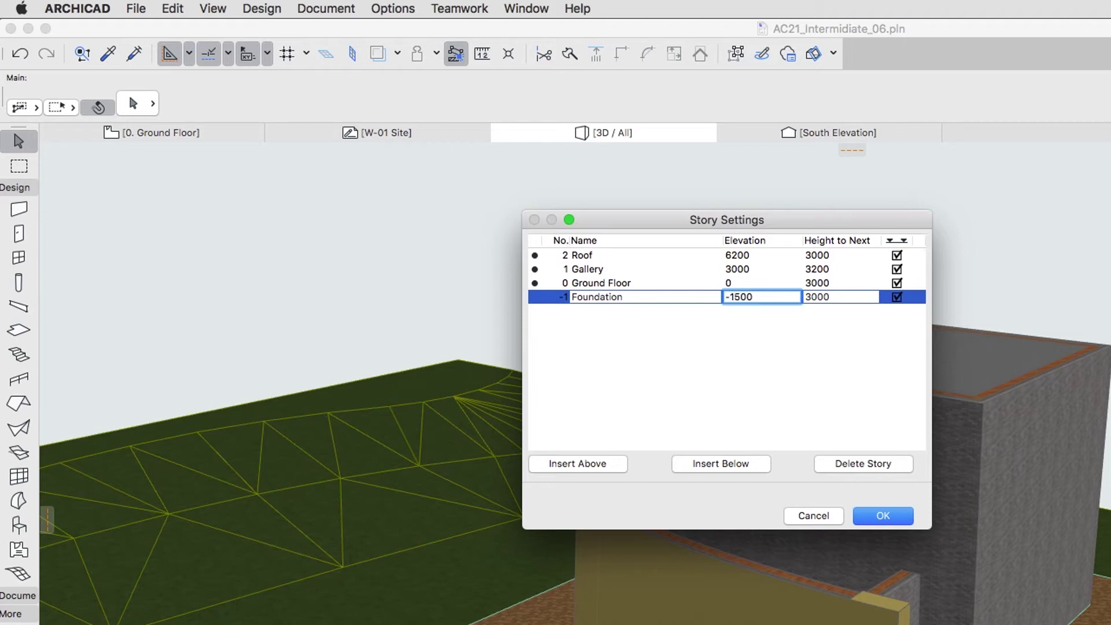
pyautogui.press('Return')
pyautogui.click(869, 515)
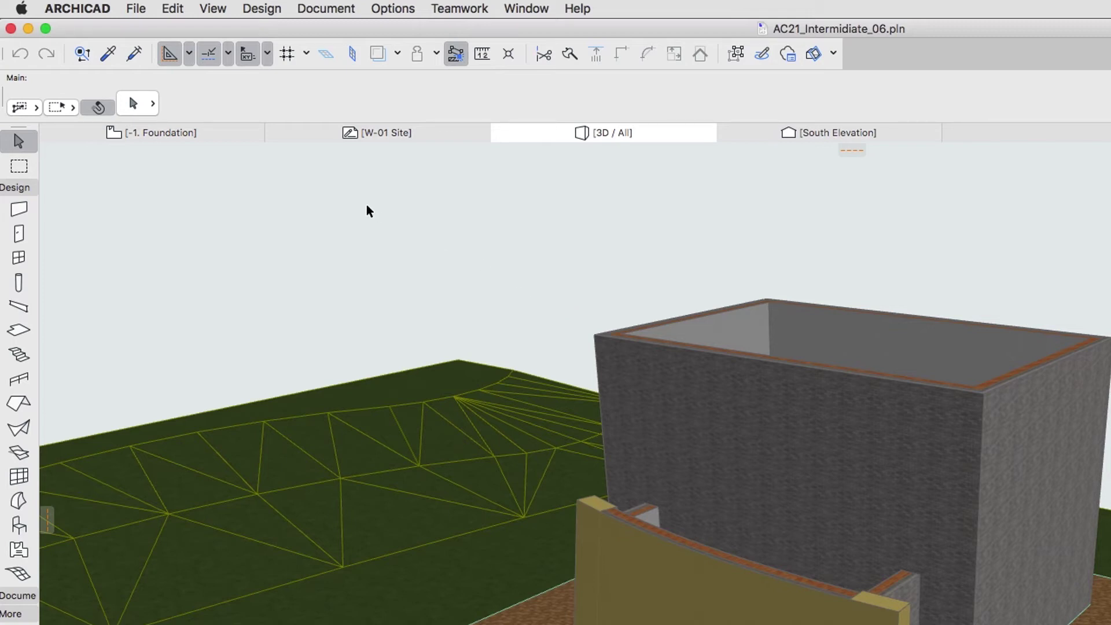
# - On the Gallery story's floor plan, set the default roof's offset from its home story to 1000 and its composite to Roof Aluminium
pyautogui.rightClick(242, 133)
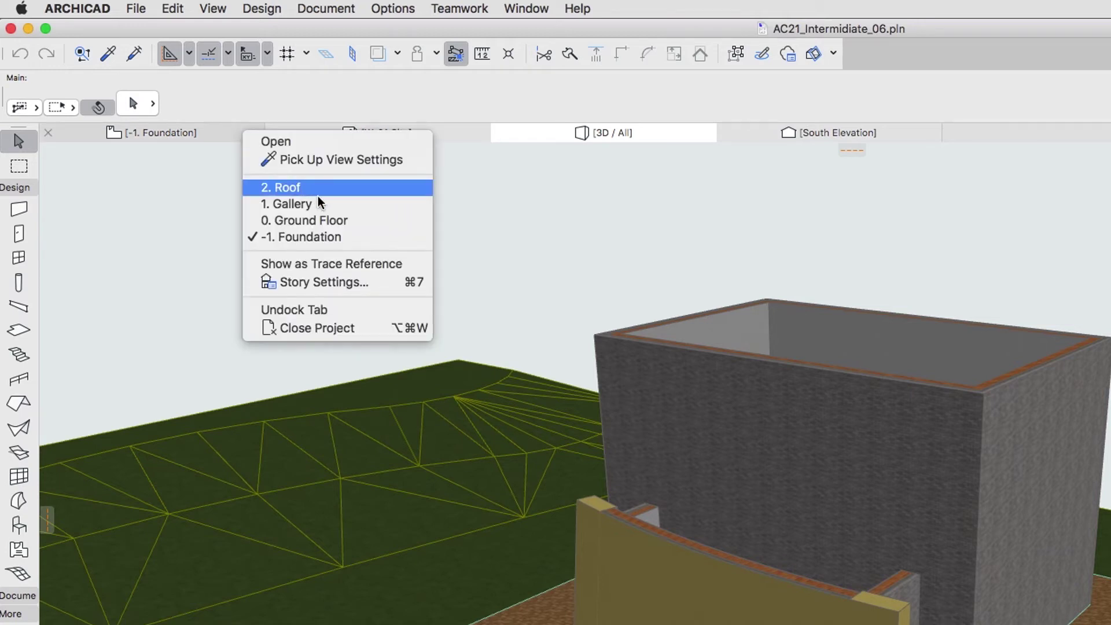
pyautogui.click(337, 206)
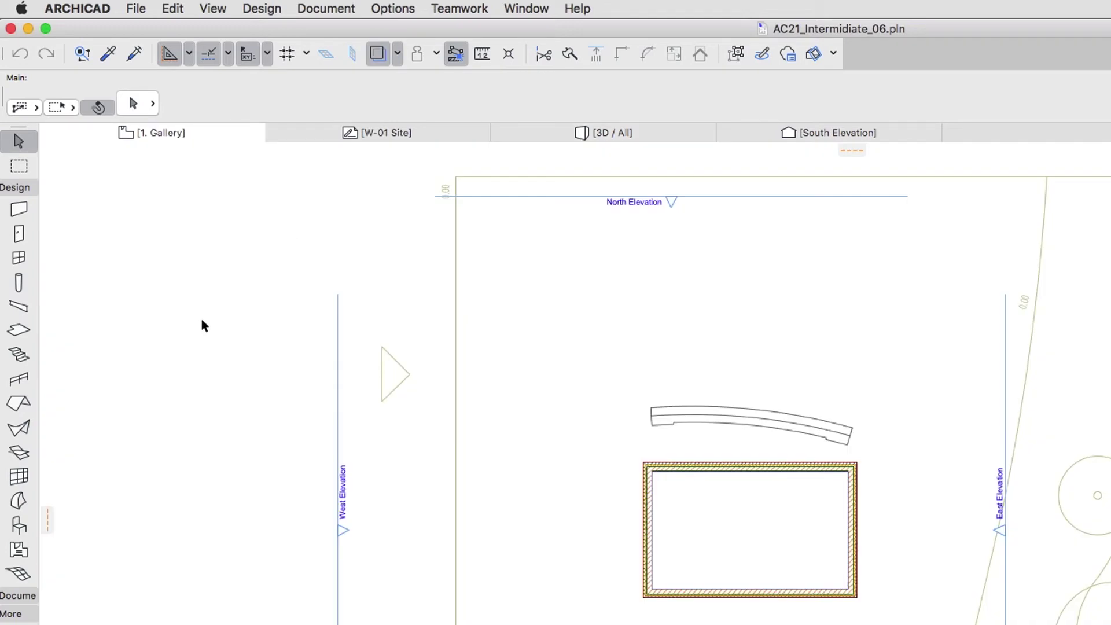
pyautogui.doubleClick(22, 407)
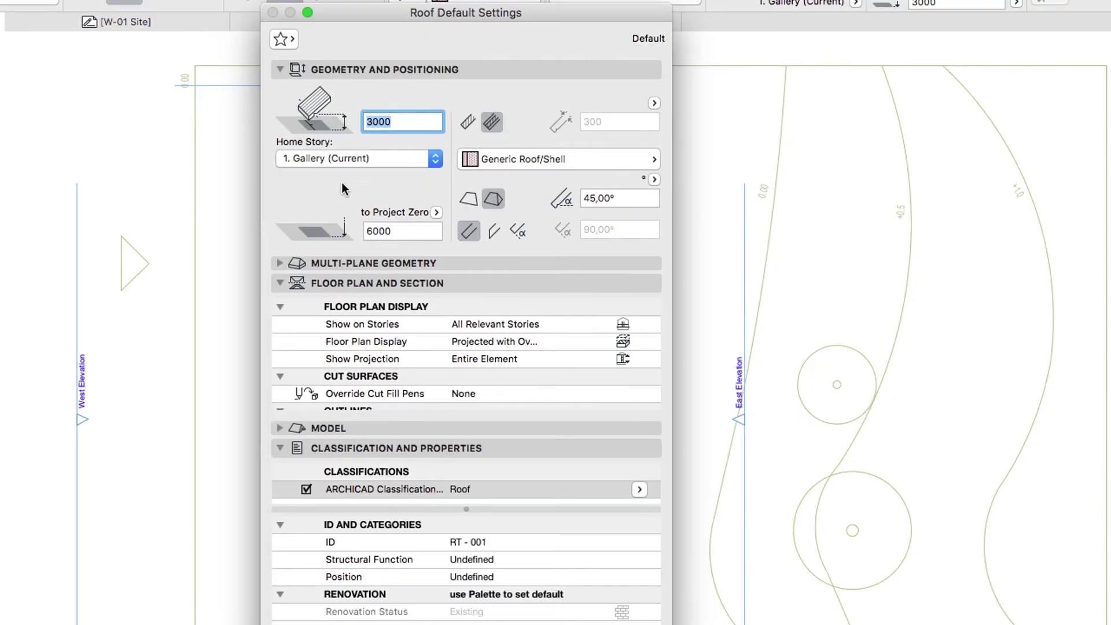
pyautogui.write('1000')
pyautogui.click(527, 157)
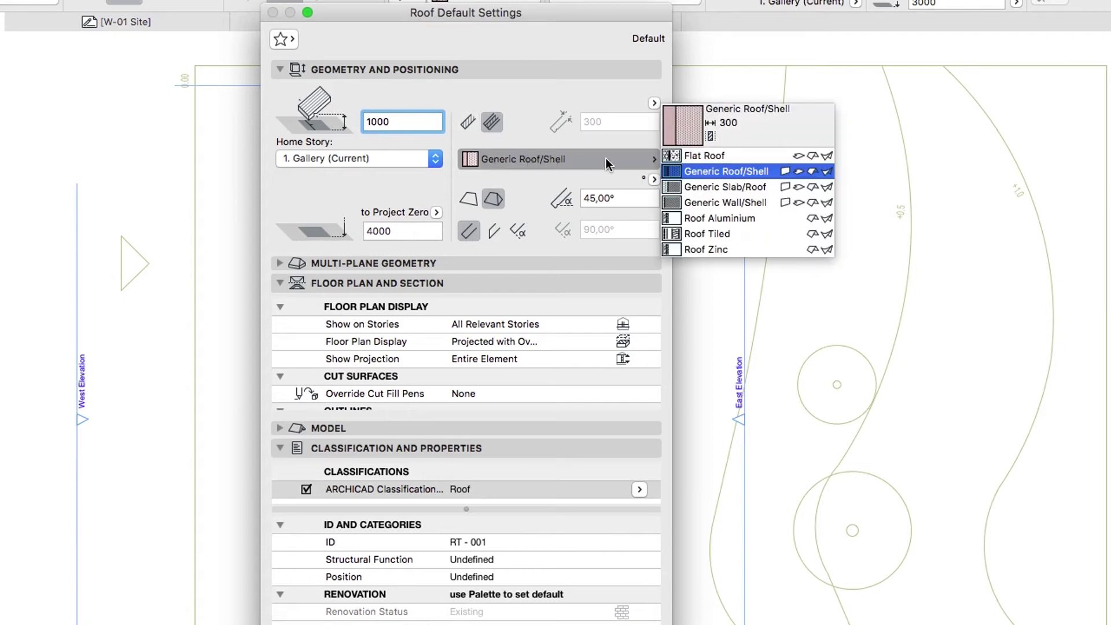
pyautogui.click(768, 218)
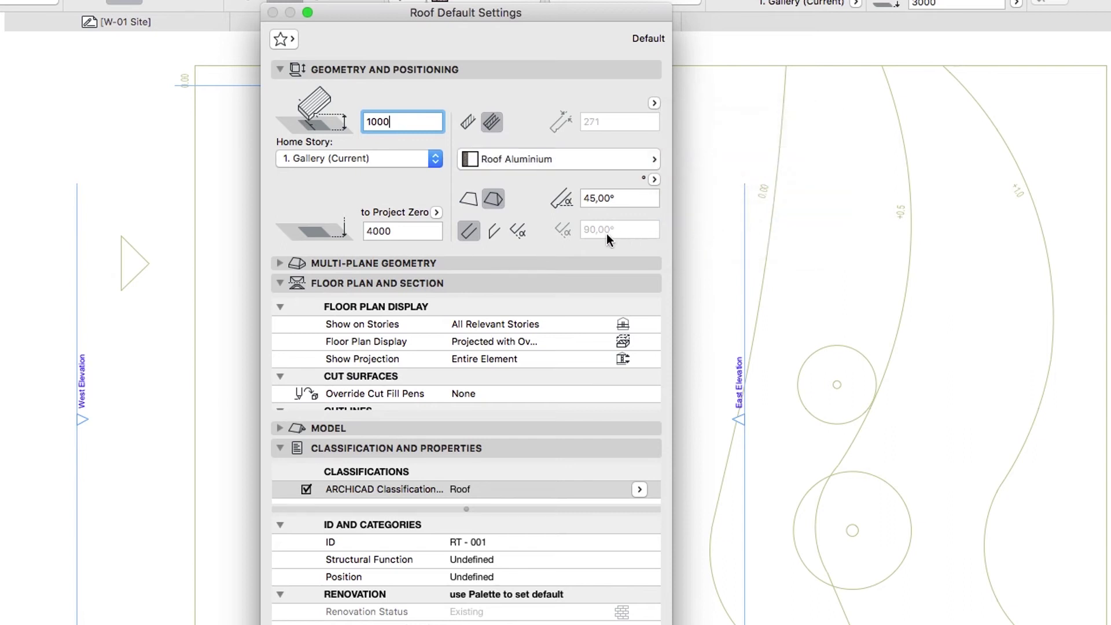
# - Make the default roof single-plane with vertical edges and a pitch of 18°
pyautogui.click(494, 232)
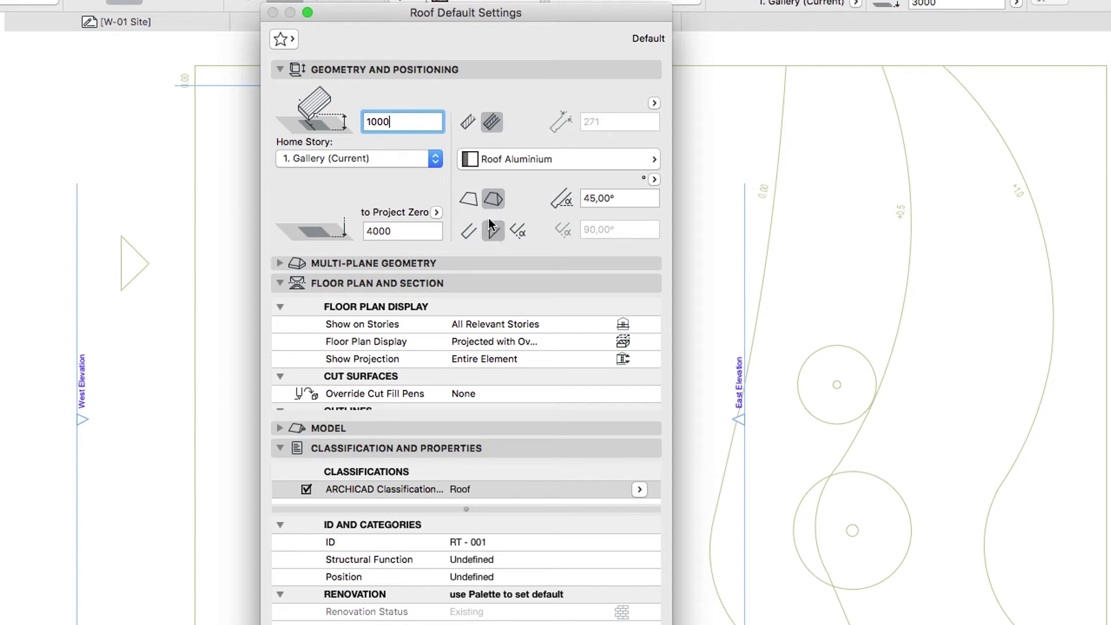
pyautogui.click(474, 205)
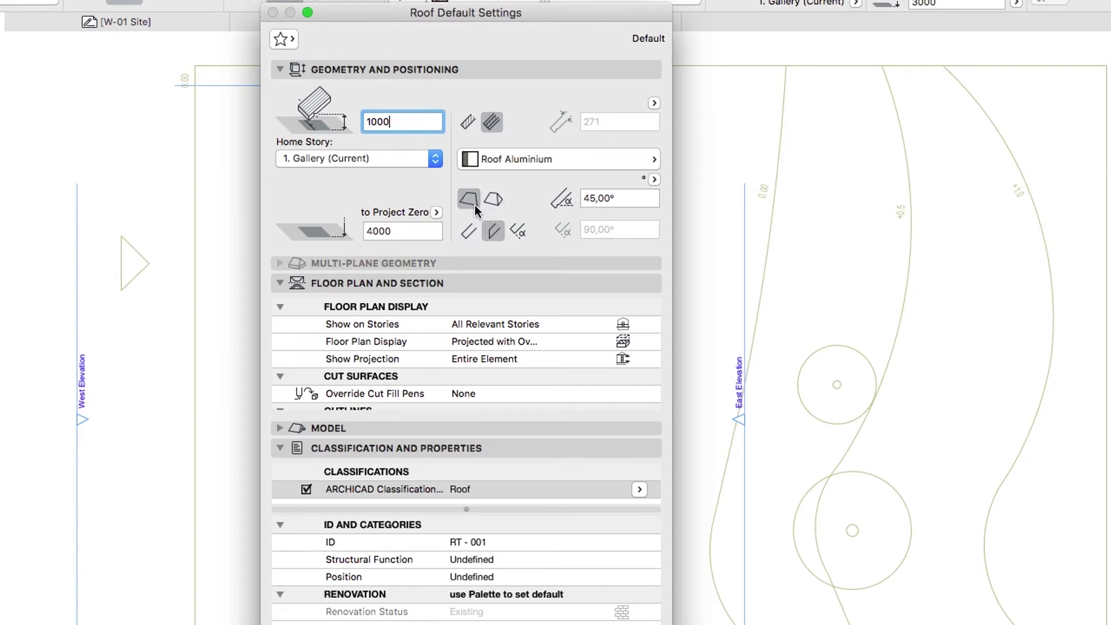
pyautogui.click(622, 199)
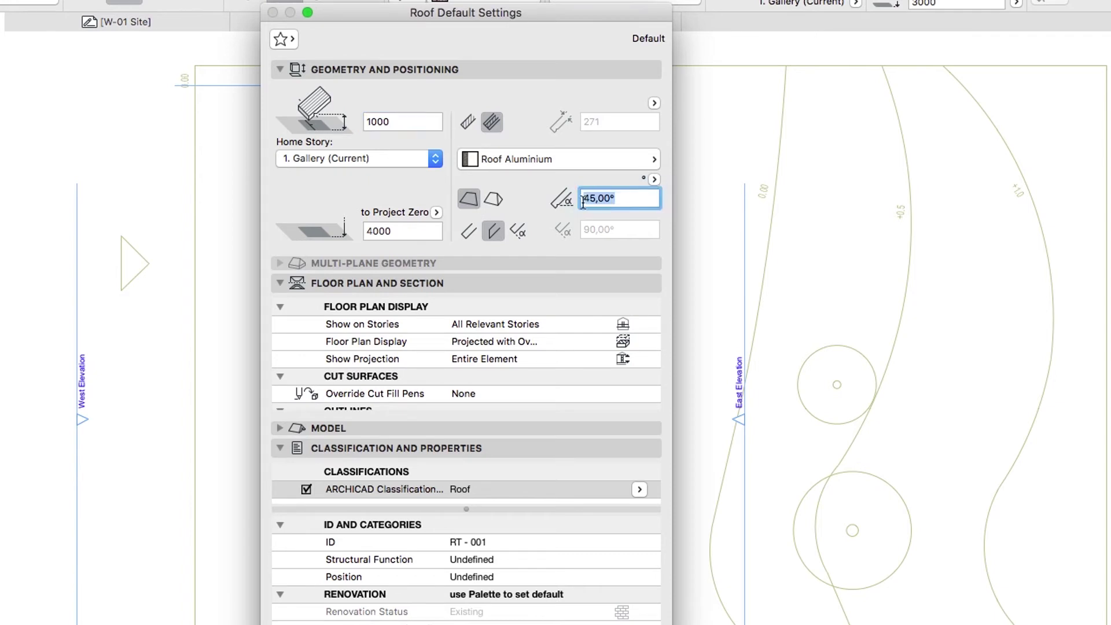
pyautogui.write('18')
pyautogui.press('Return')
pyautogui.click(557, 325)
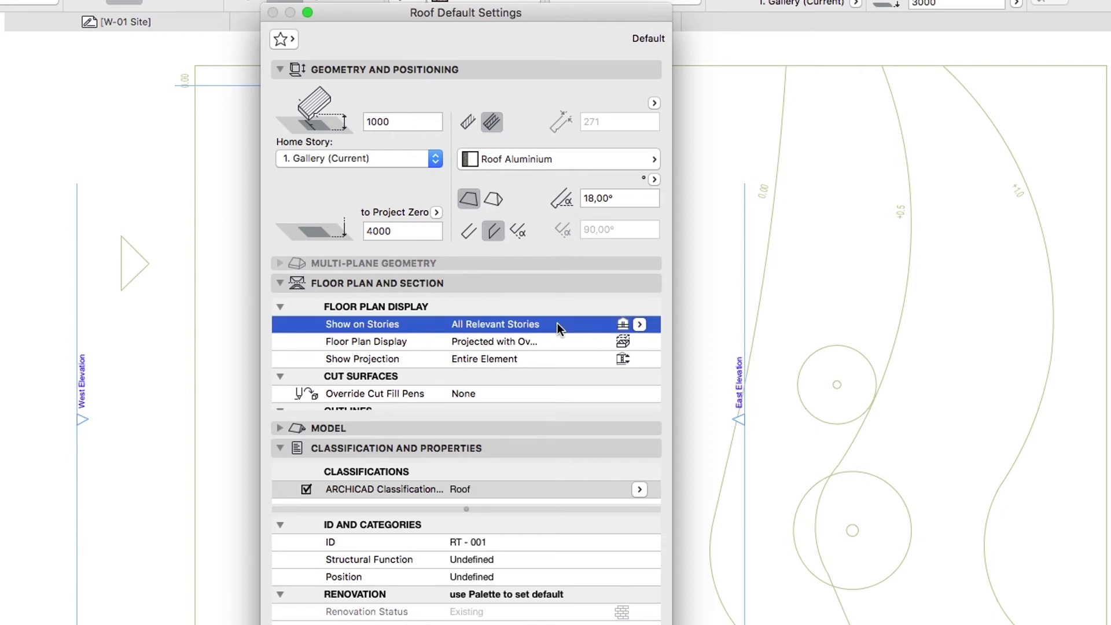
pyautogui.click(552, 338)
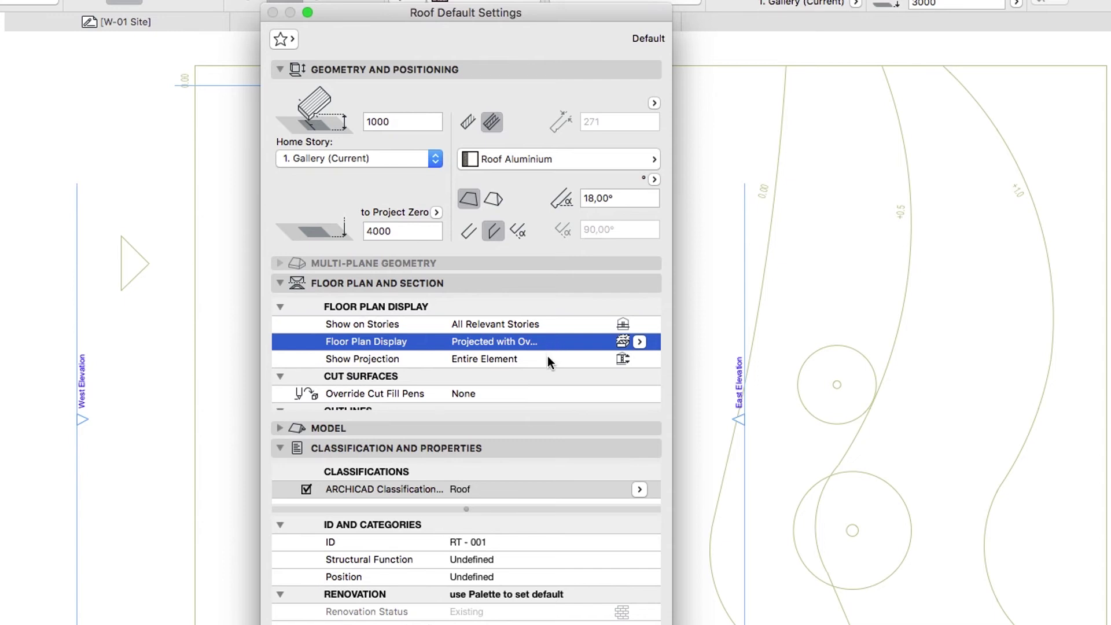
pyautogui.click(548, 361)
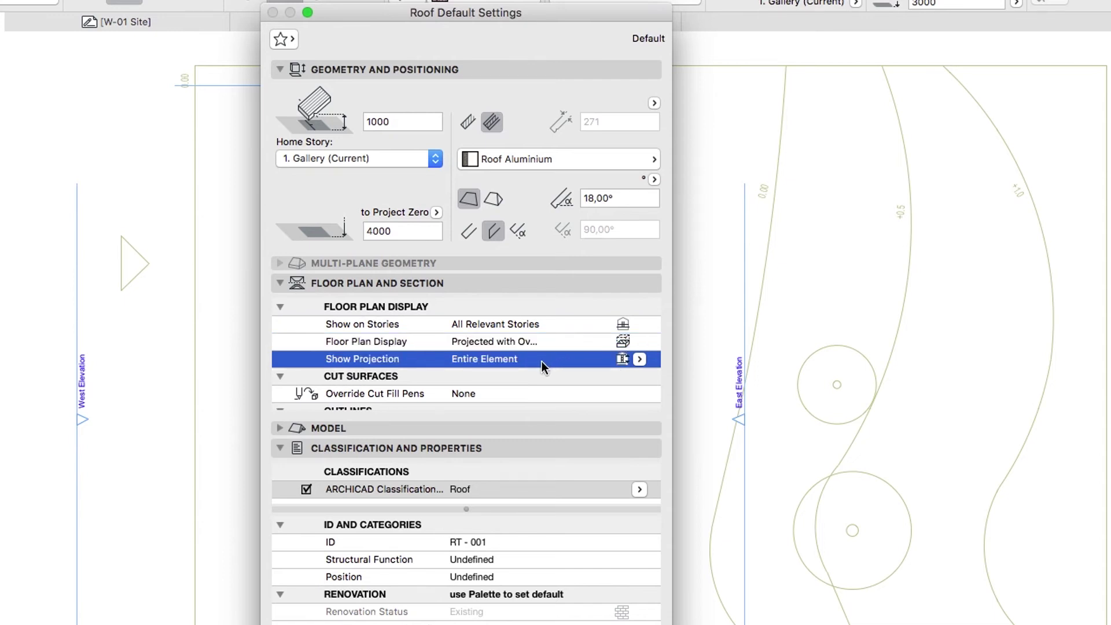
# - Override the default roof's top surface with Roof - Corrugated Sheet Matte, and its edge and bottom surfaces with the Wood - Pine Grained finish
pyautogui.click(498, 427)
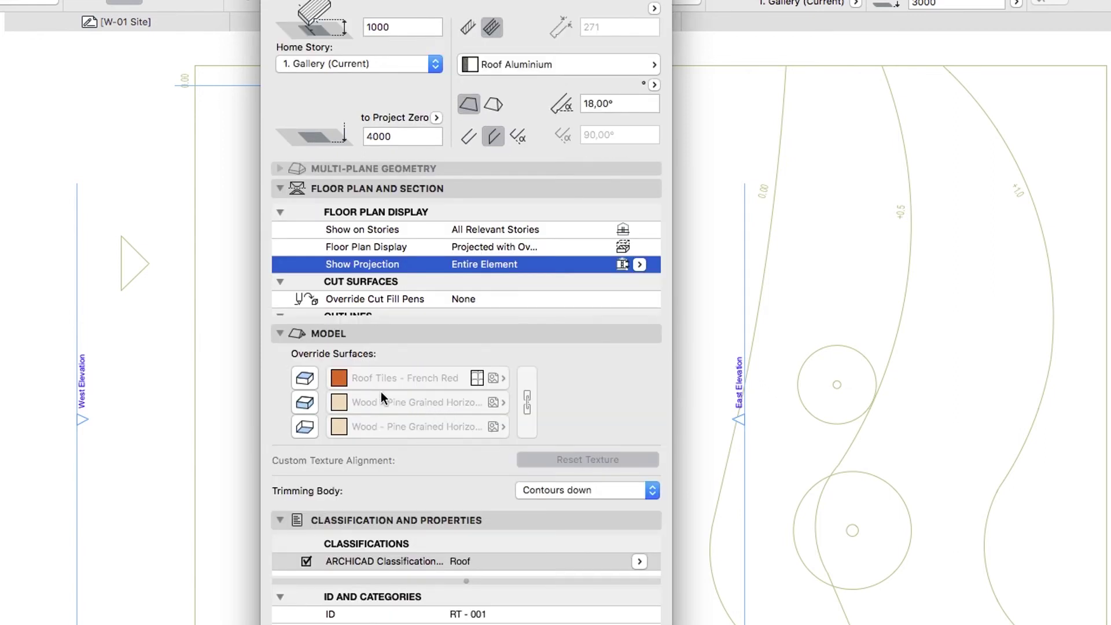
pyautogui.click(305, 378)
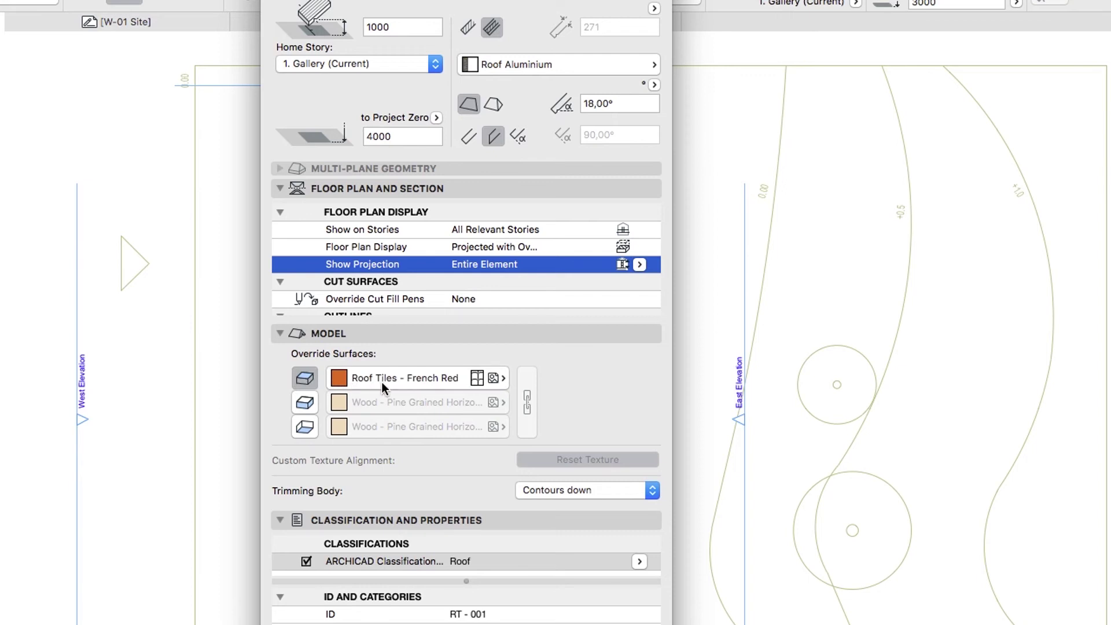
pyautogui.click(390, 382)
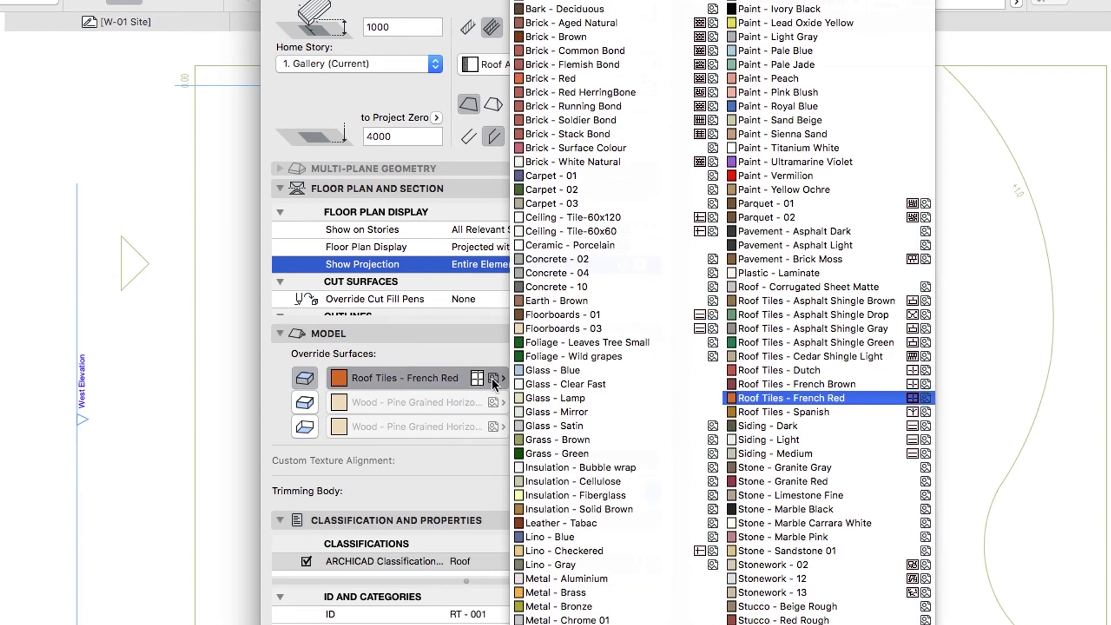
pyautogui.click(783, 290)
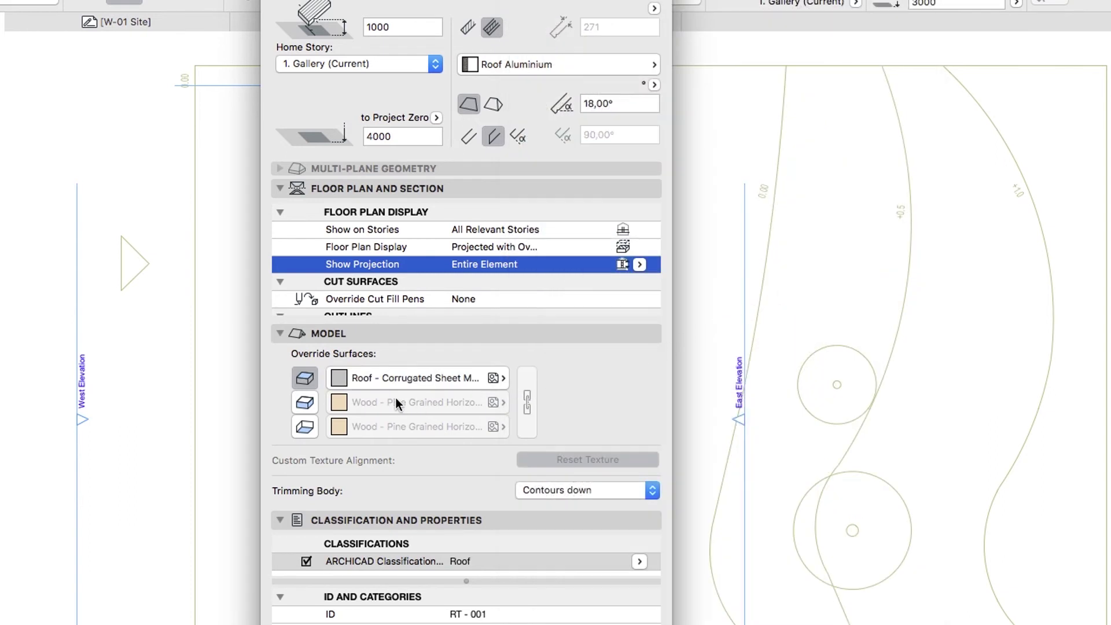
pyautogui.click(305, 402)
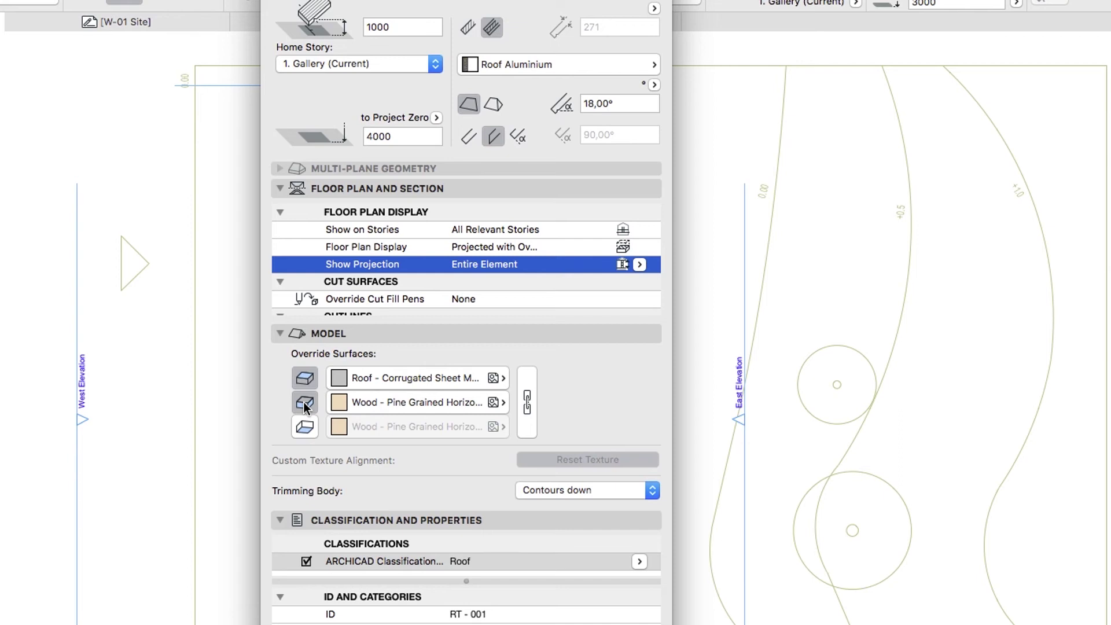
pyautogui.click(304, 427)
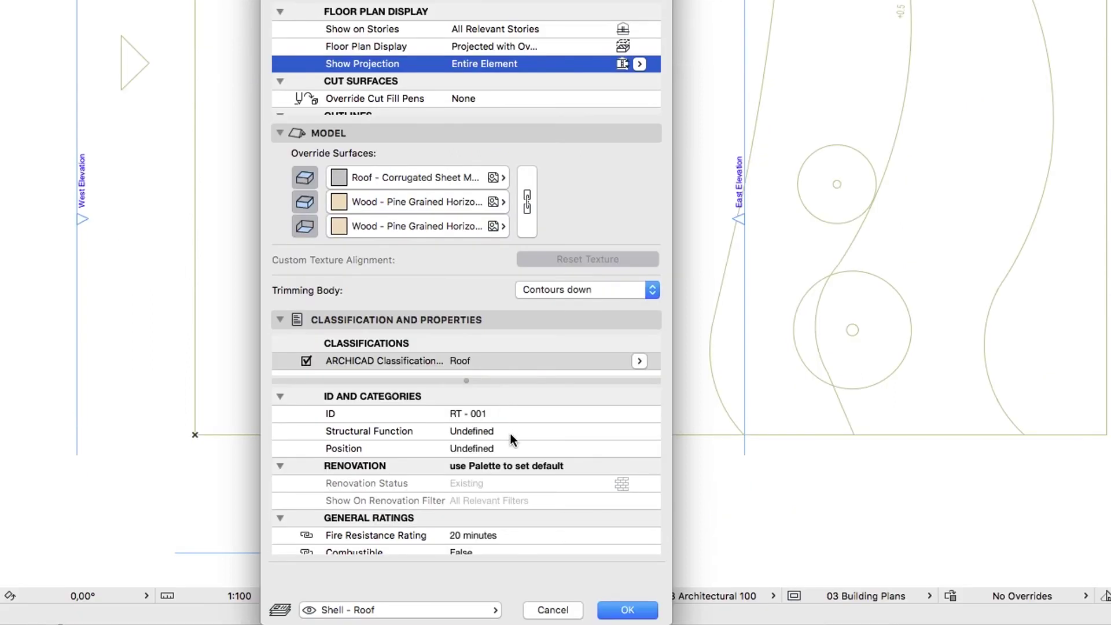
# - Classify the default roof as a Load-Bearing Element in Exterior position and apply the roof settings
pyautogui.click(511, 437)
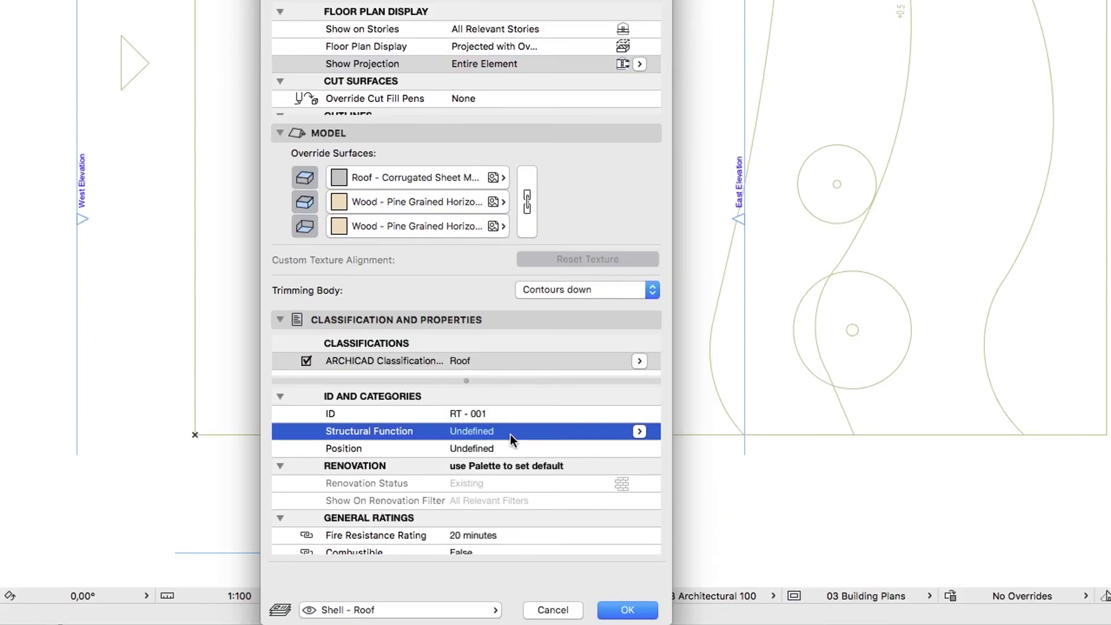
pyautogui.click(638, 431)
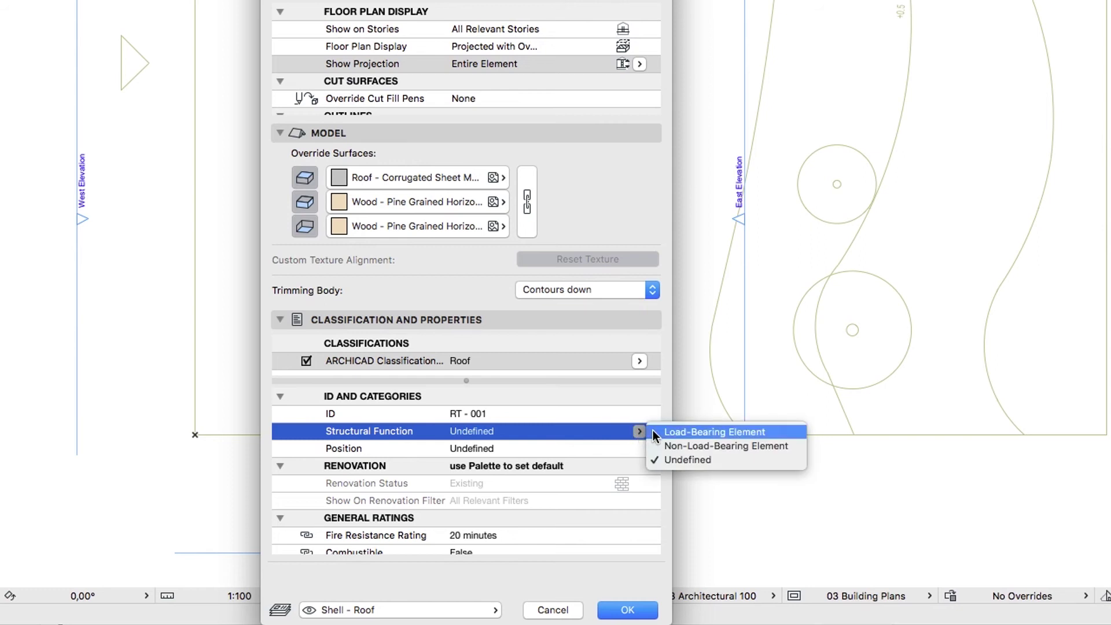
pyautogui.click(655, 433)
pyautogui.click(638, 449)
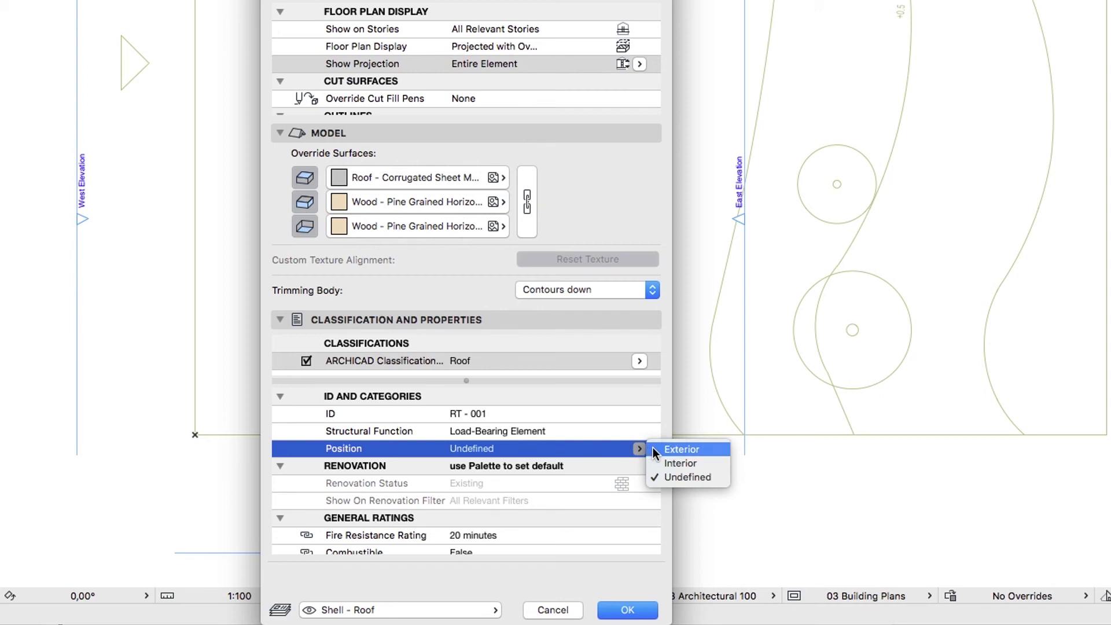
pyautogui.click(655, 451)
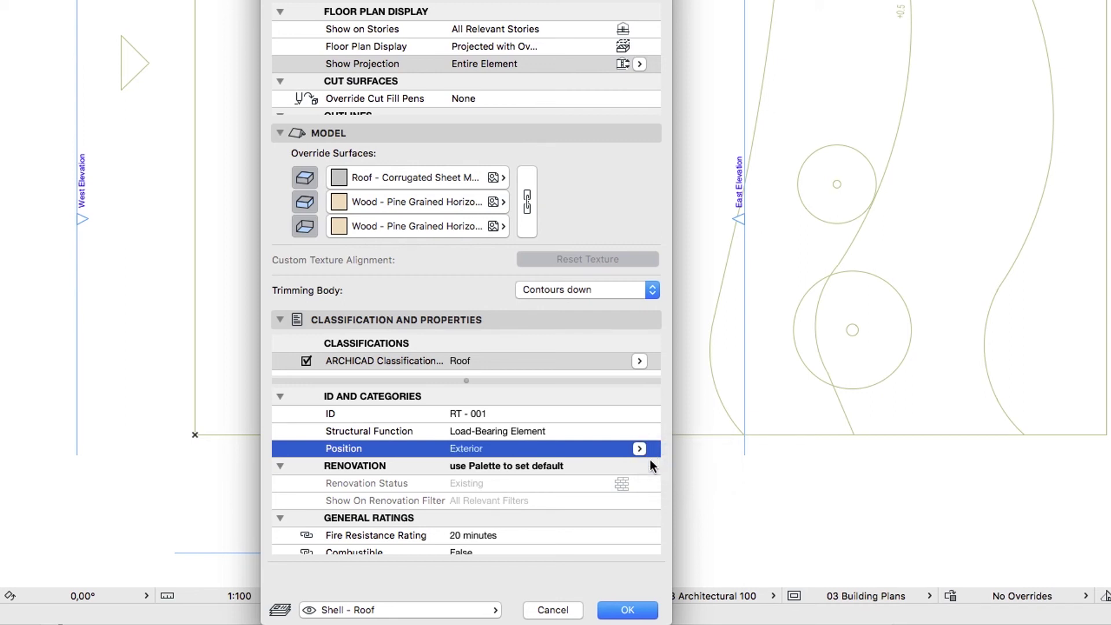
pyautogui.click(617, 611)
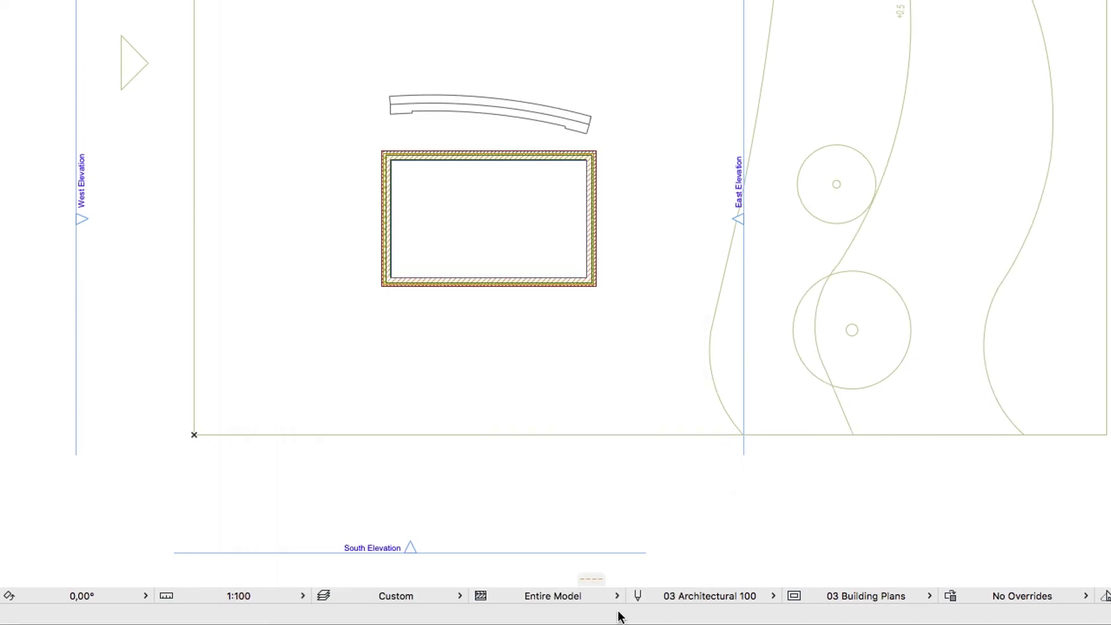
# - Place the roof with its pivot line along the south wall's inner face and a rectangular outline between the building's opposite outer corners
pyautogui.click(550, 109)
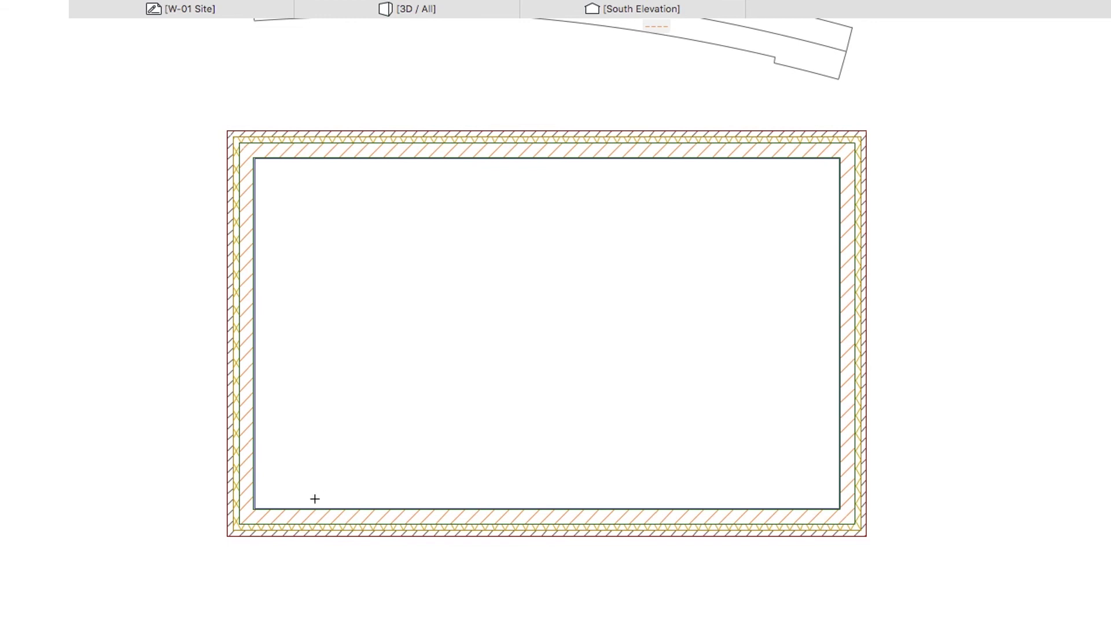
pyautogui.click(253, 508)
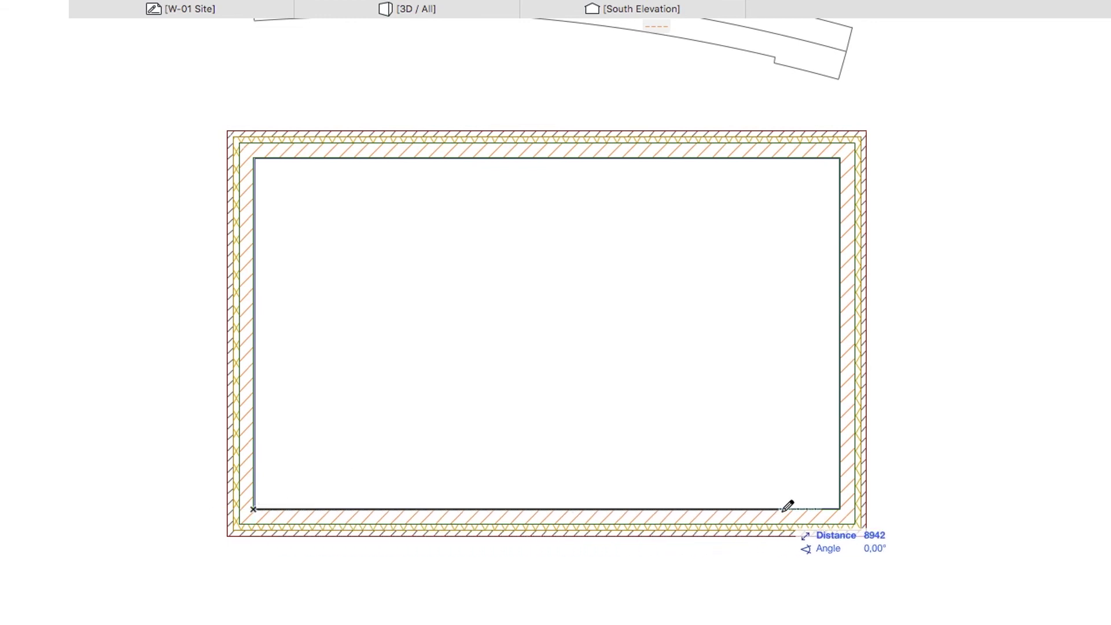
pyautogui.click(841, 509)
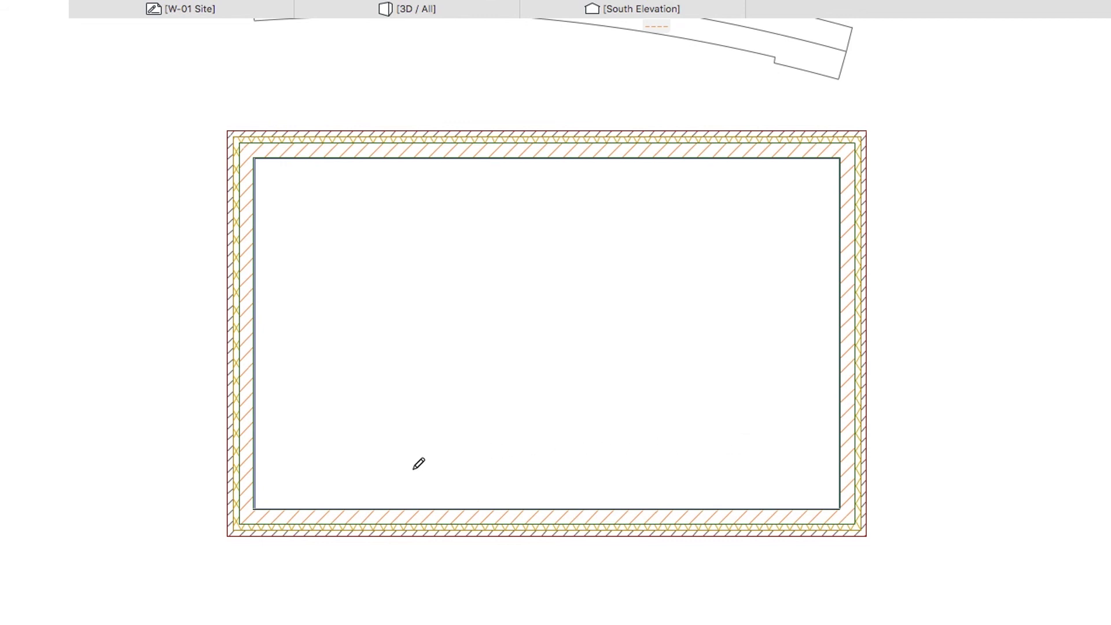
pyautogui.click(228, 535)
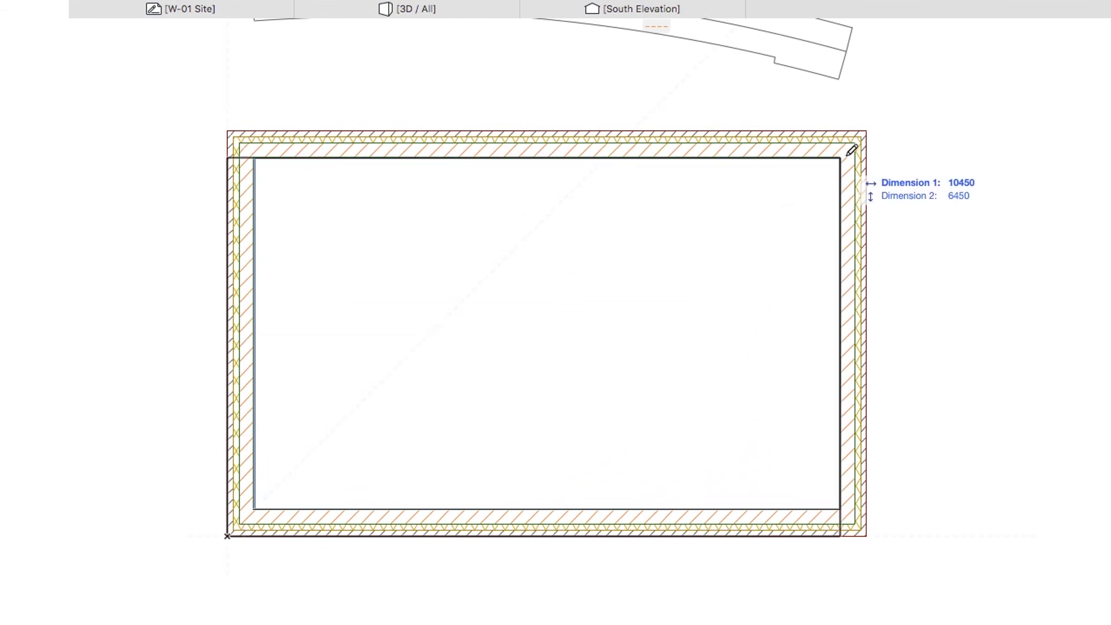
pyautogui.click(866, 132)
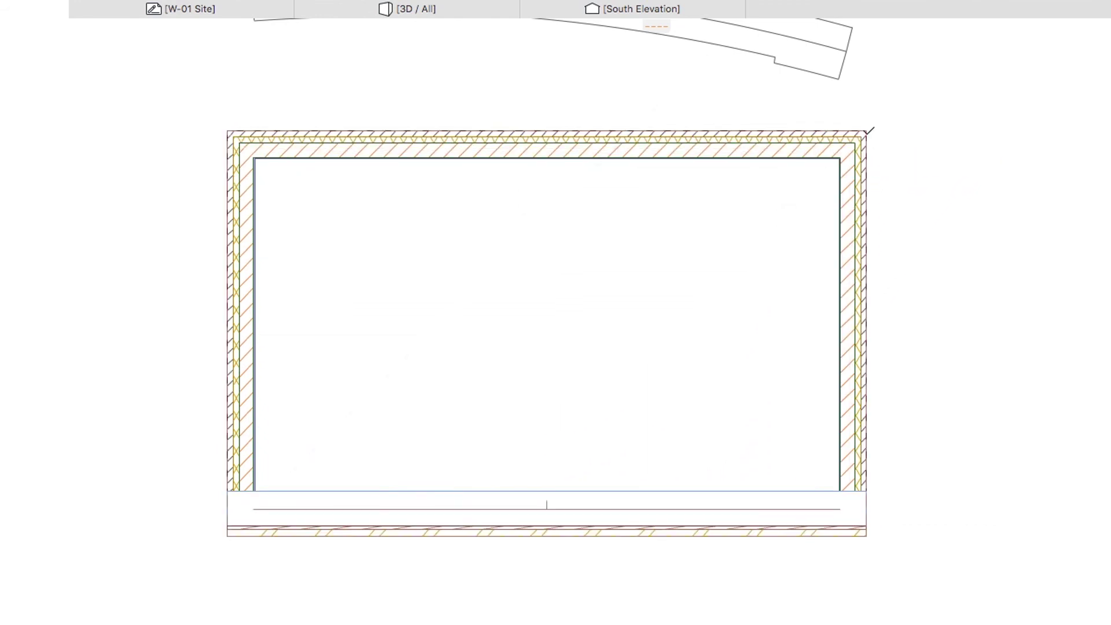
# - Offset all edges of the new roof outward by 800 to form the overhang, and deselect the roof
pyautogui.click(778, 505)
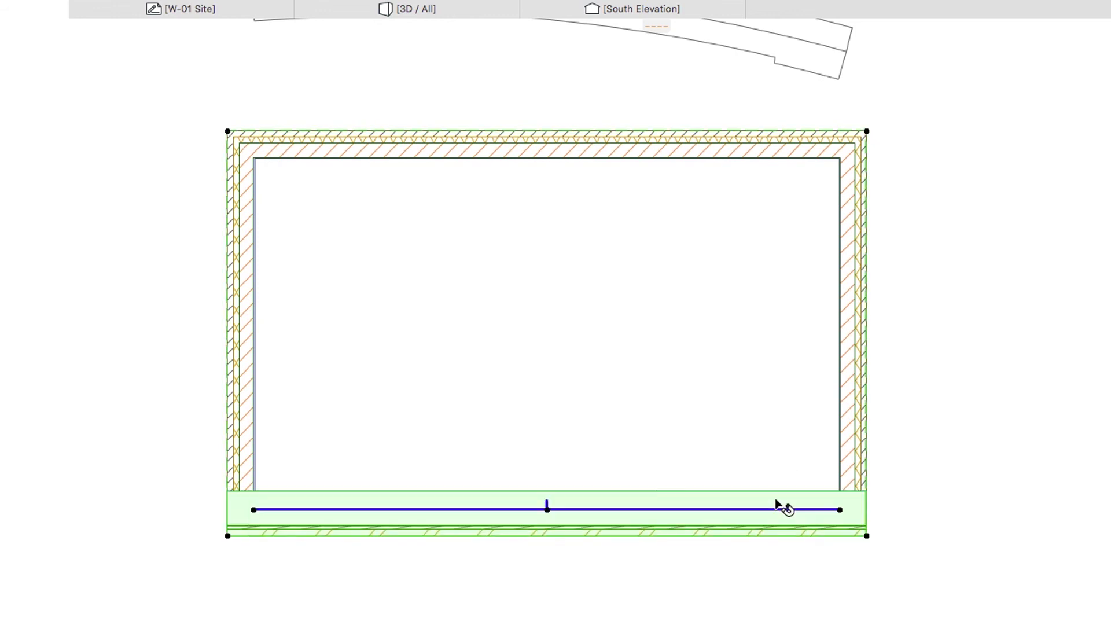
pyautogui.click(866, 535)
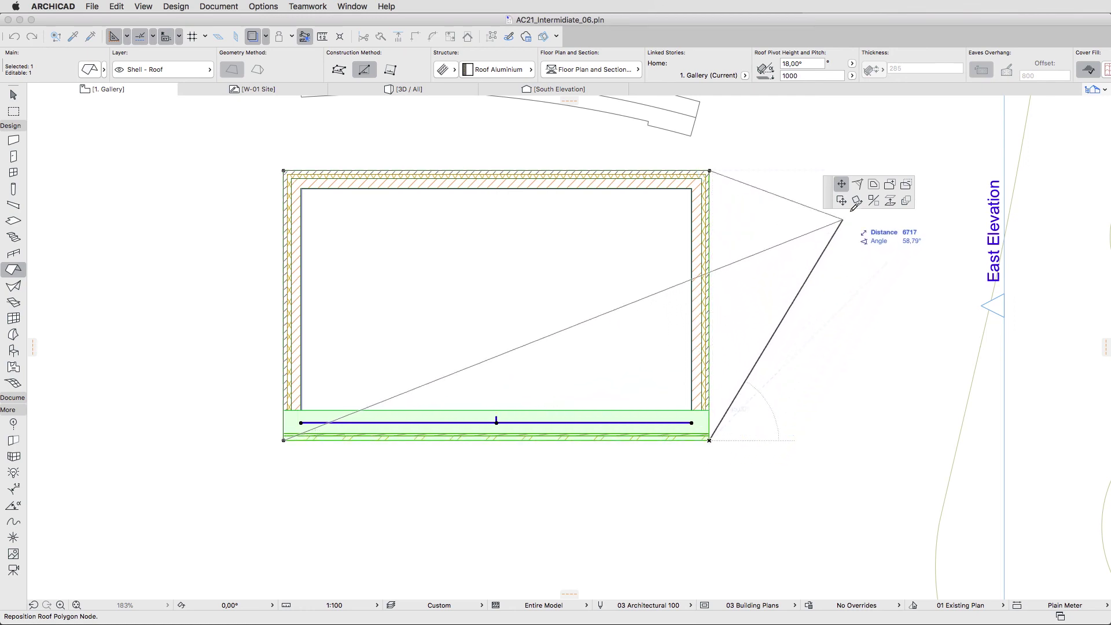
pyautogui.click(873, 186)
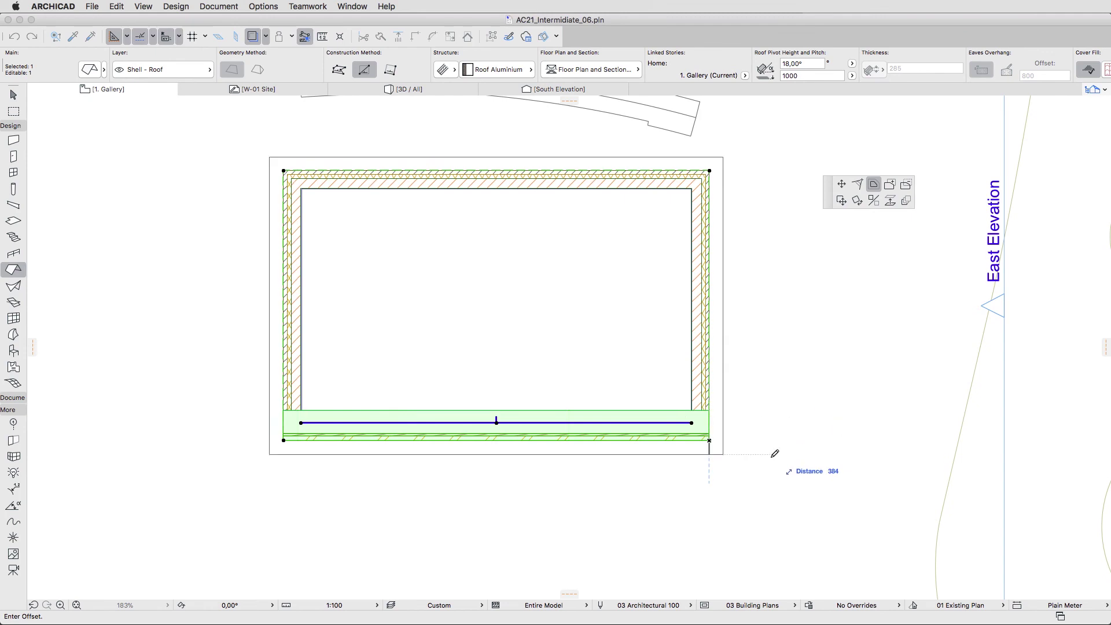
pyautogui.write('800')
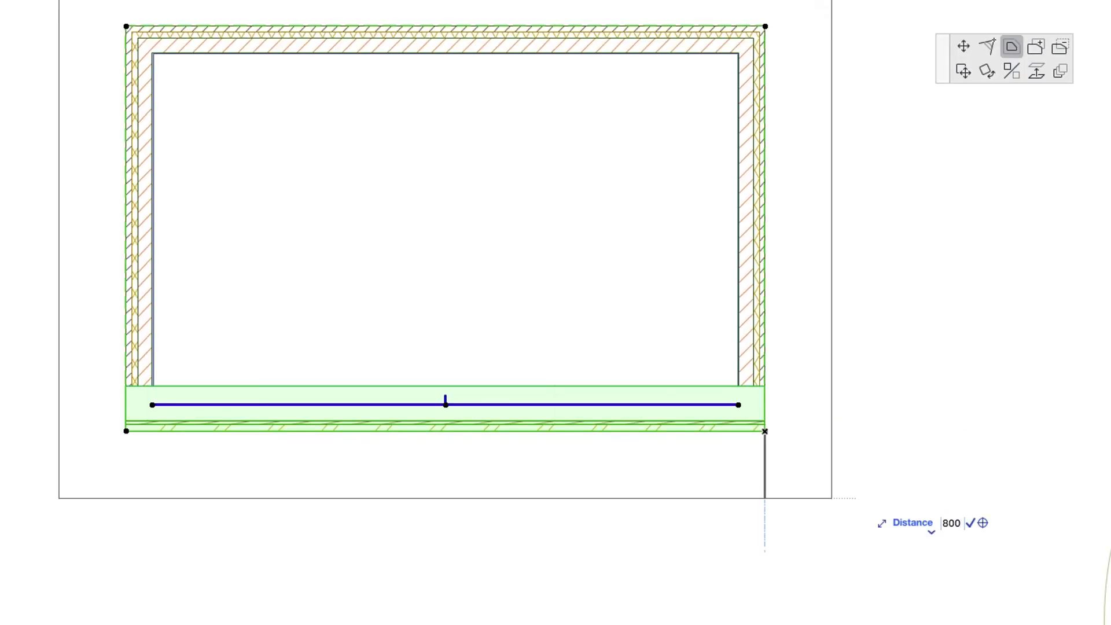
pyautogui.press('Return')
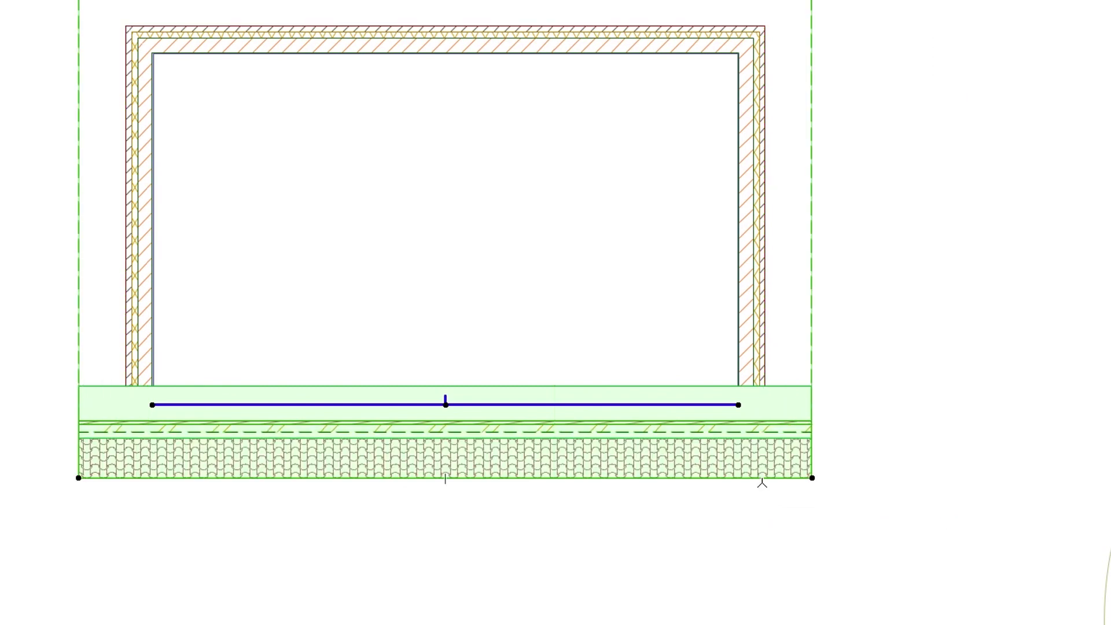
pyautogui.press('Escape')
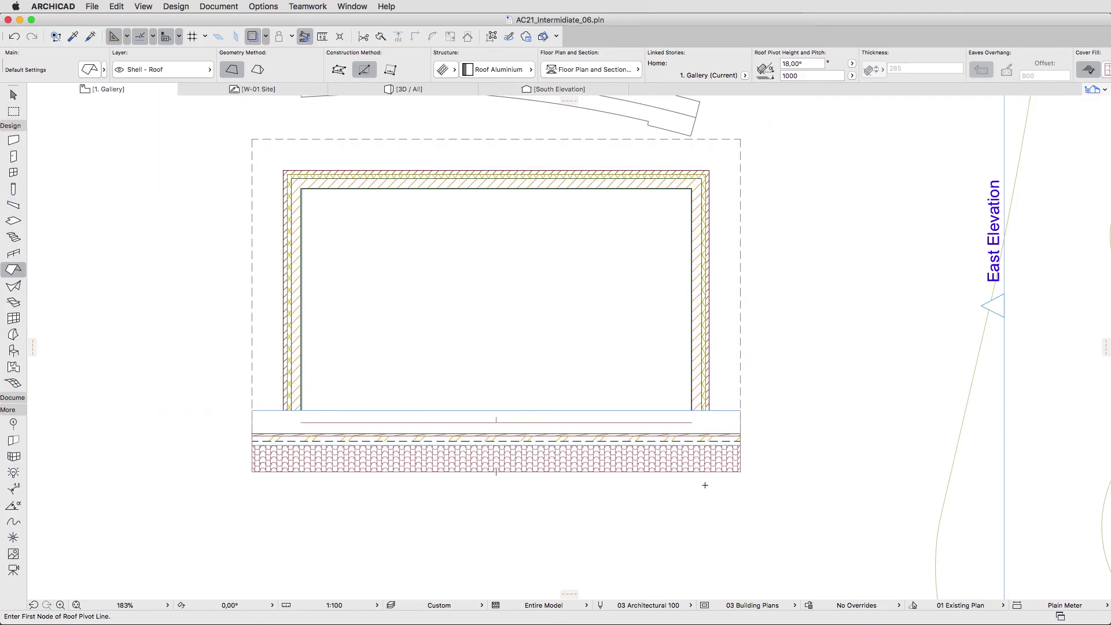